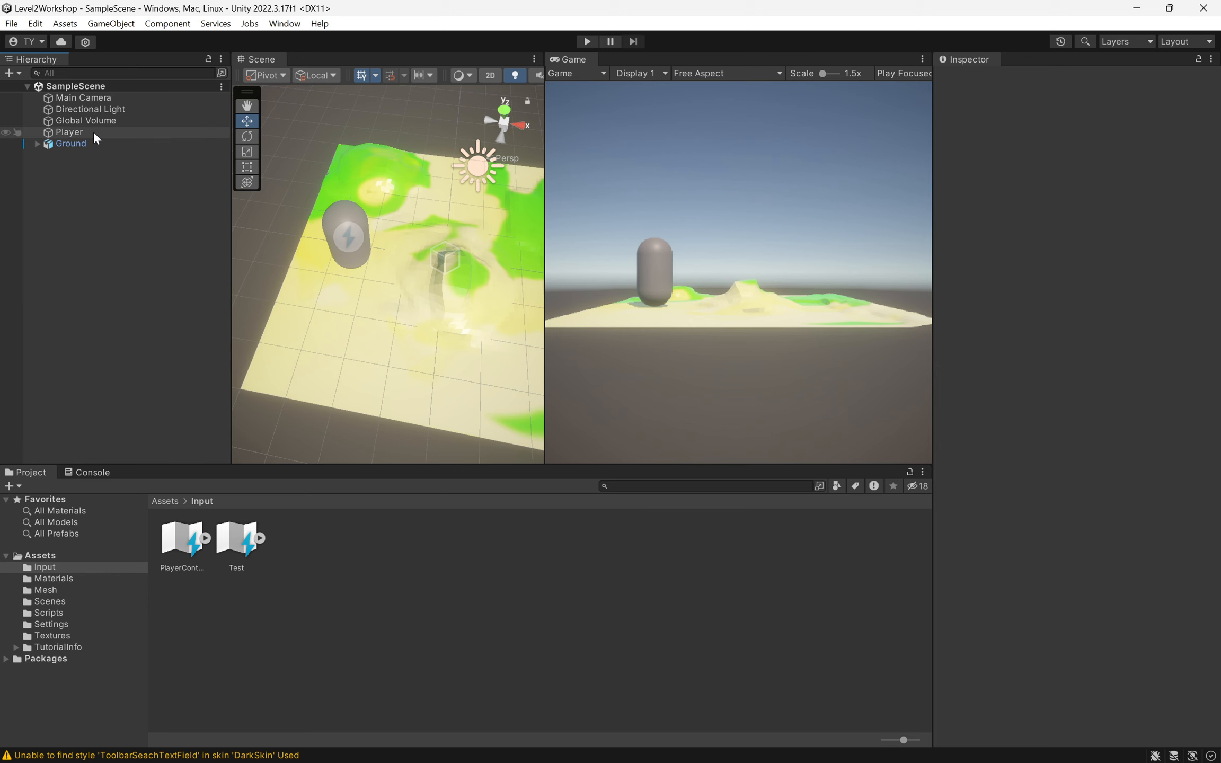
Inspect the Player capsule's Mesh Renderer and locate its assigned Lit material in the project
left_click(93, 131)
scroll(426, 243, "up", 5)
middle_click_drag(361, 291, 401, 280)
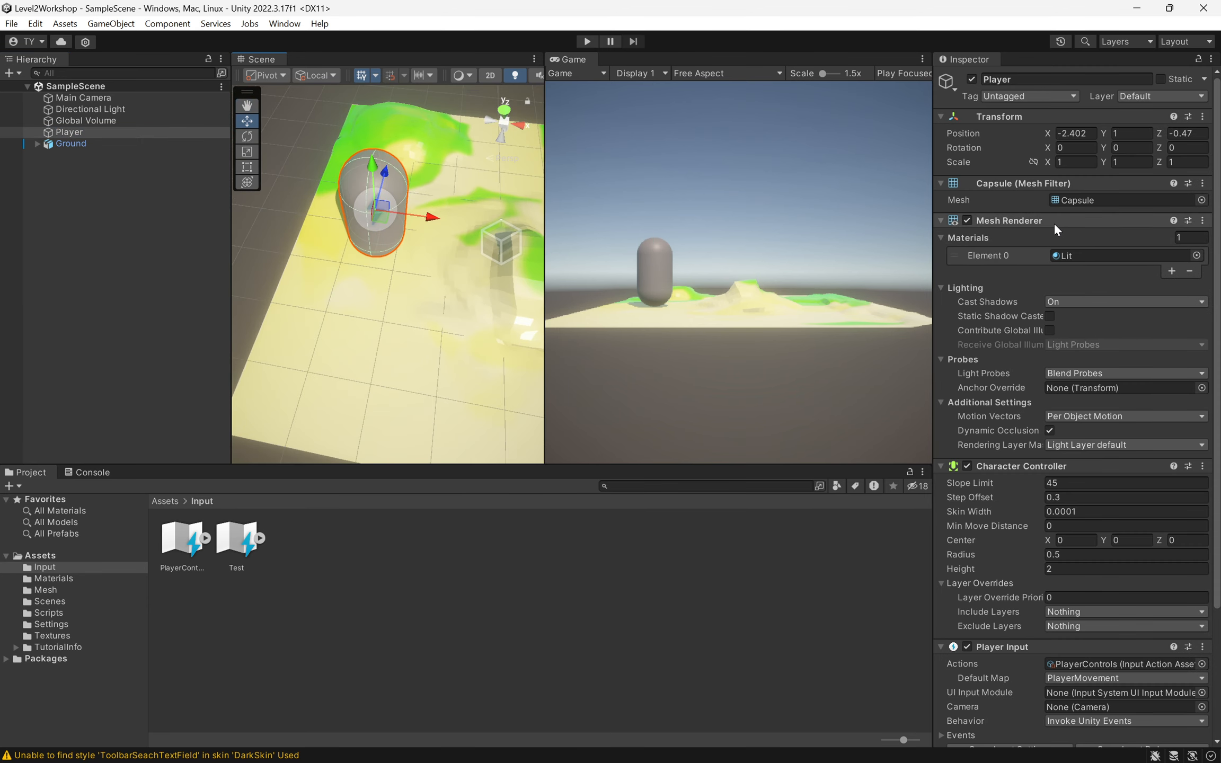
left_click(946, 242)
left_click(962, 239)
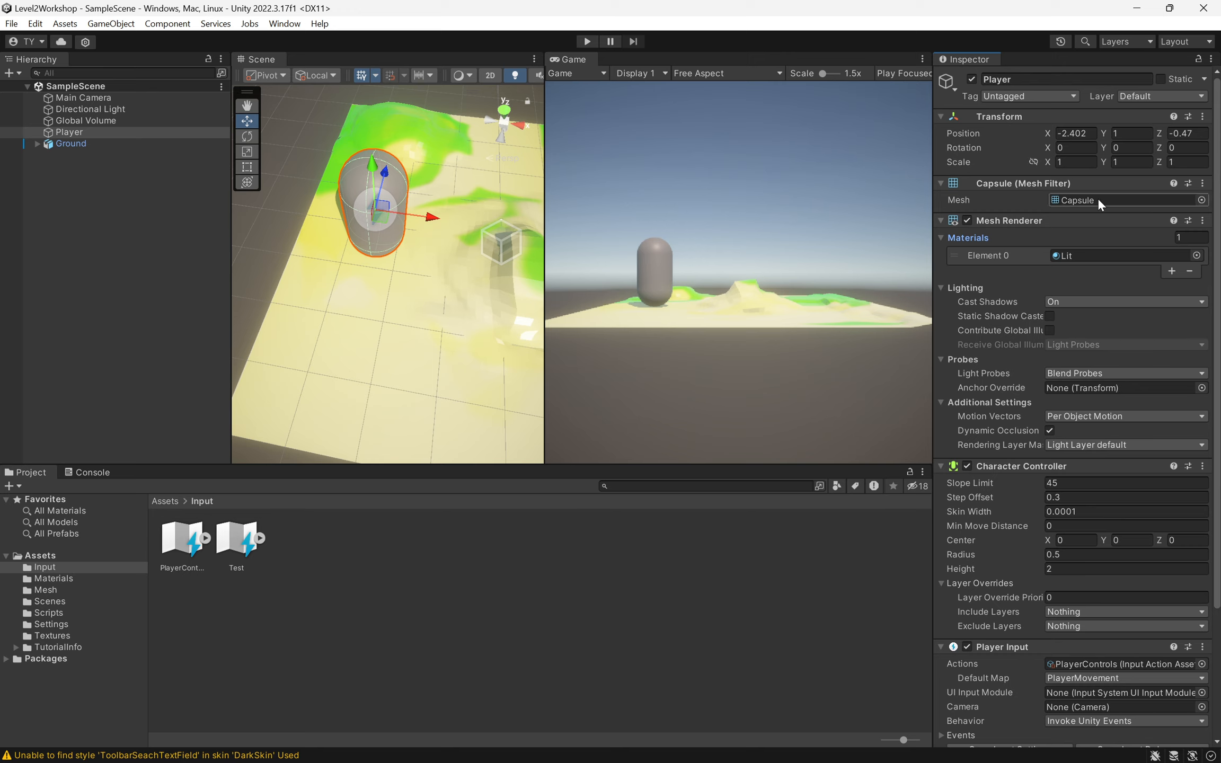
left_click(1067, 253)
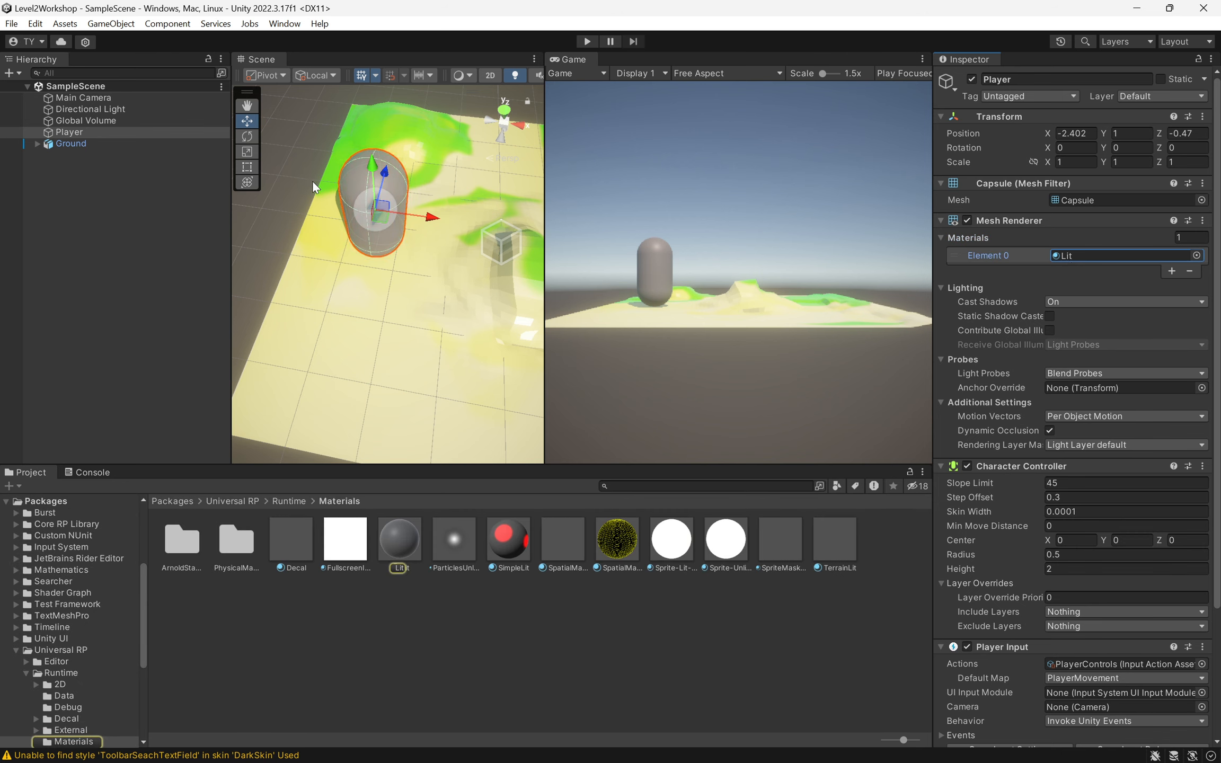
Open the project's Materials folder under Assets
scroll(328, 190, "up", 2)
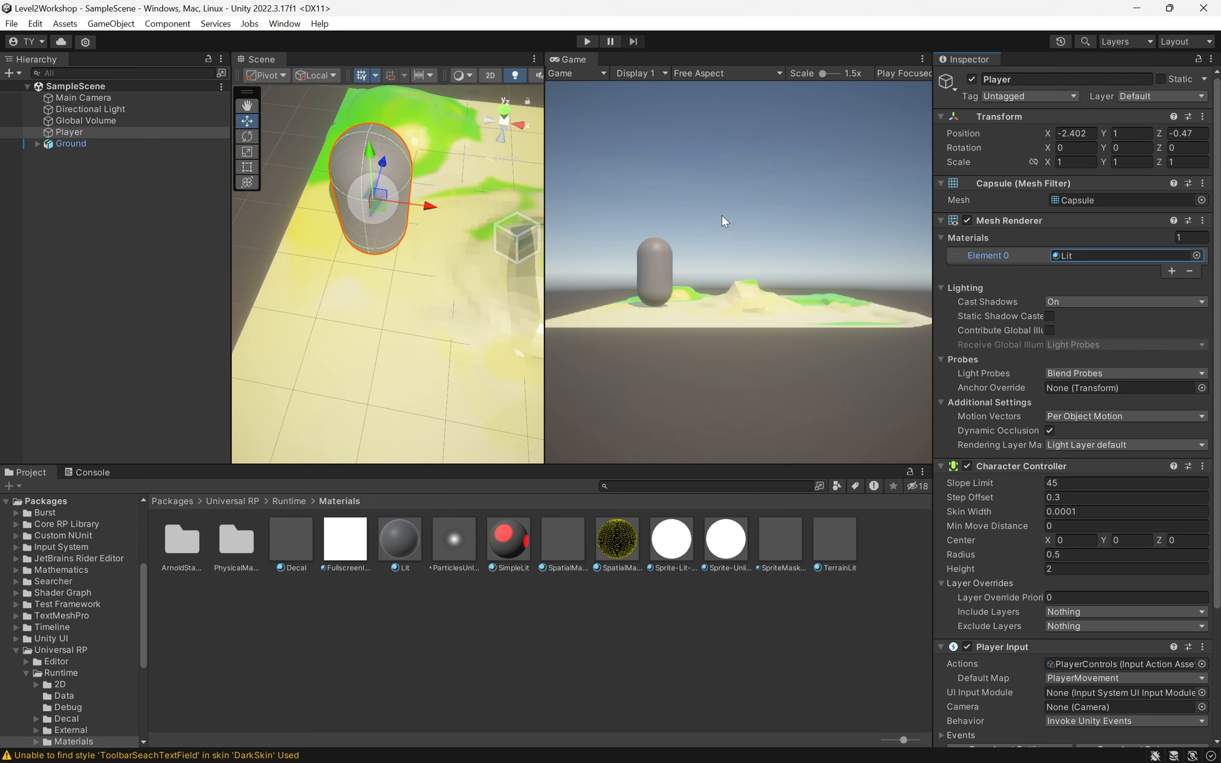
scroll(64, 551, "up", 6)
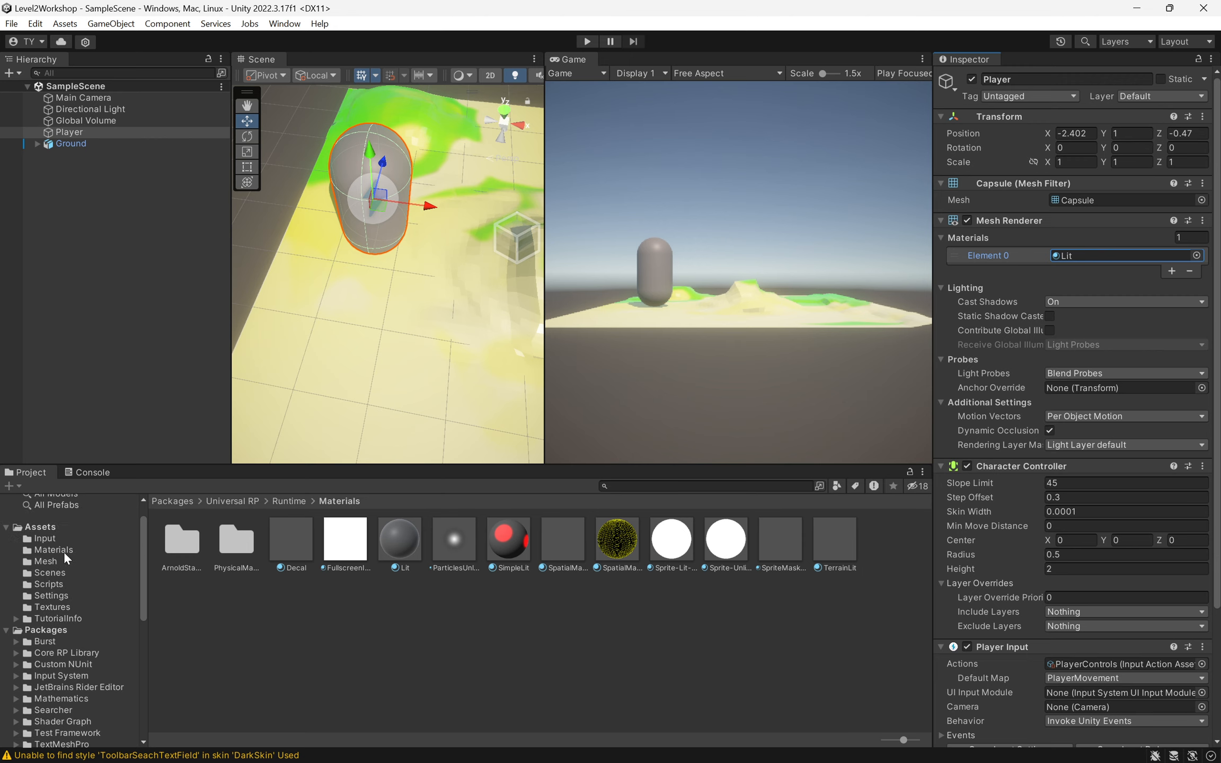
left_click(58, 577)
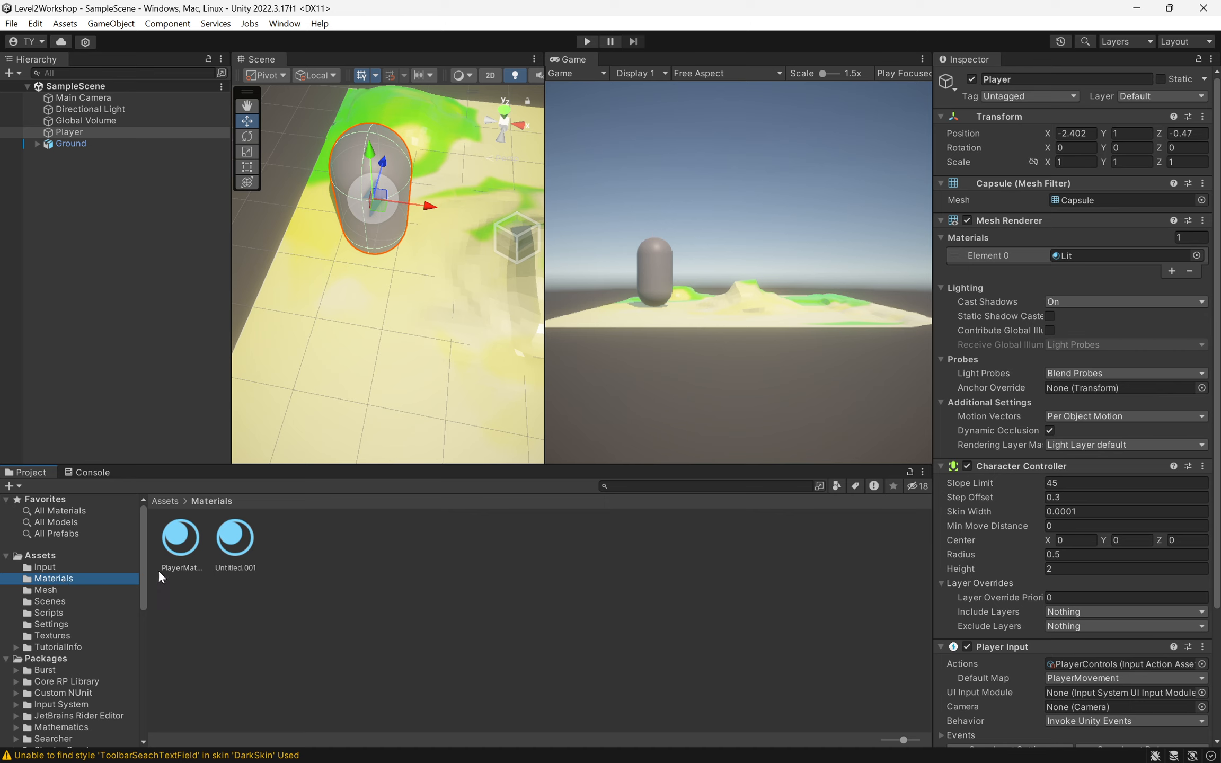
left_click(193, 542)
left_click(296, 567)
right_click(288, 568)
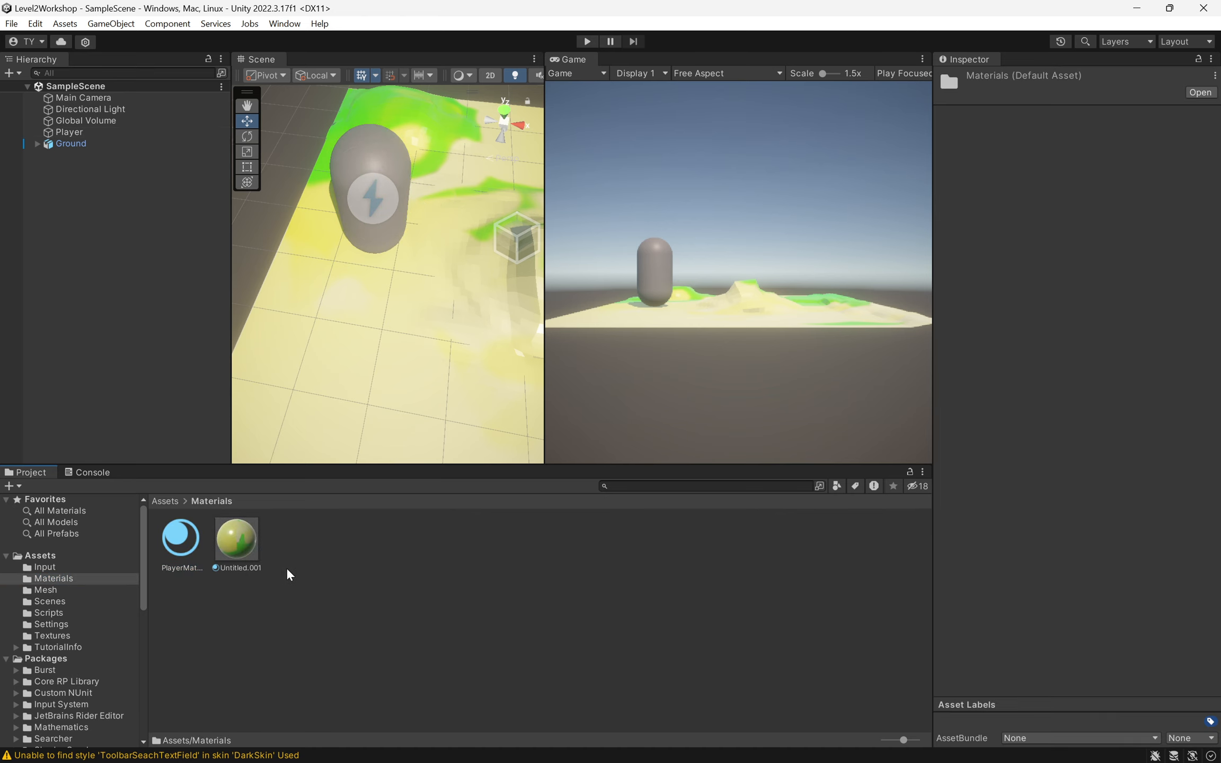
left_click(252, 592)
right_click(309, 588)
left_click(293, 690)
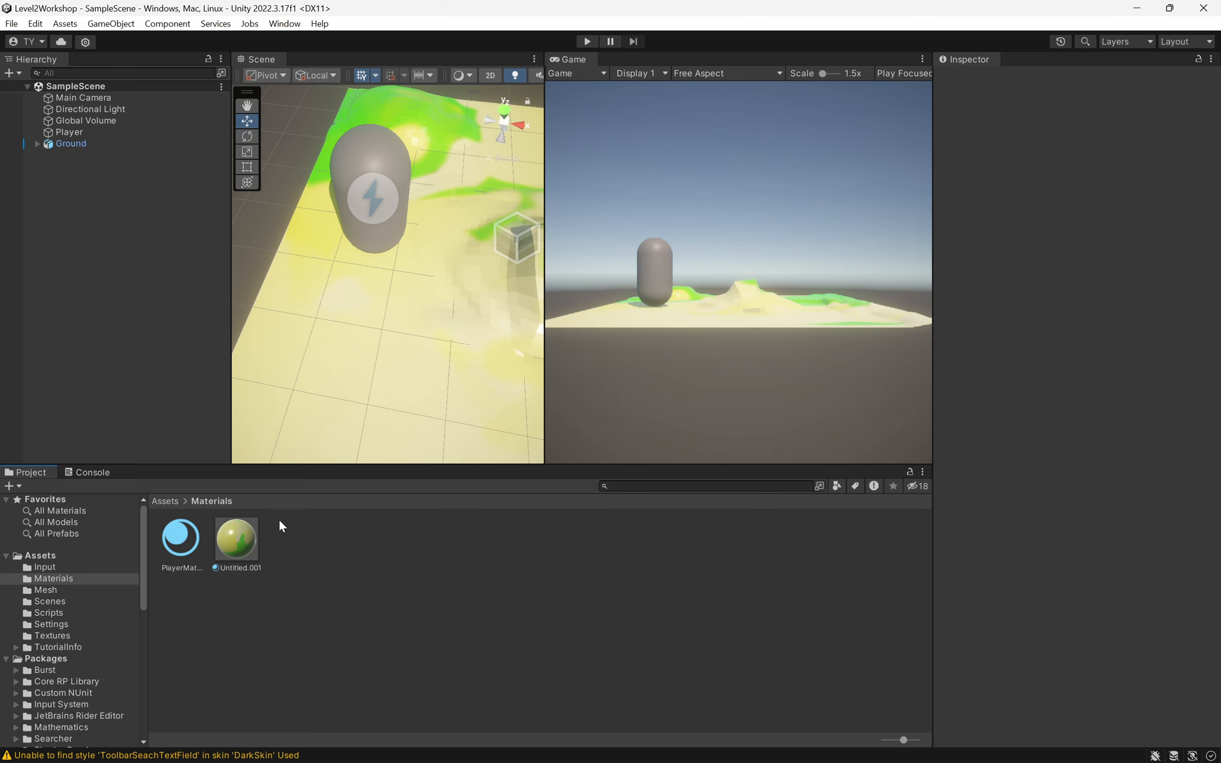
Create a new material in the Materials folder and name it Tes
right_click(332, 562)
mouse_move(408, 143)
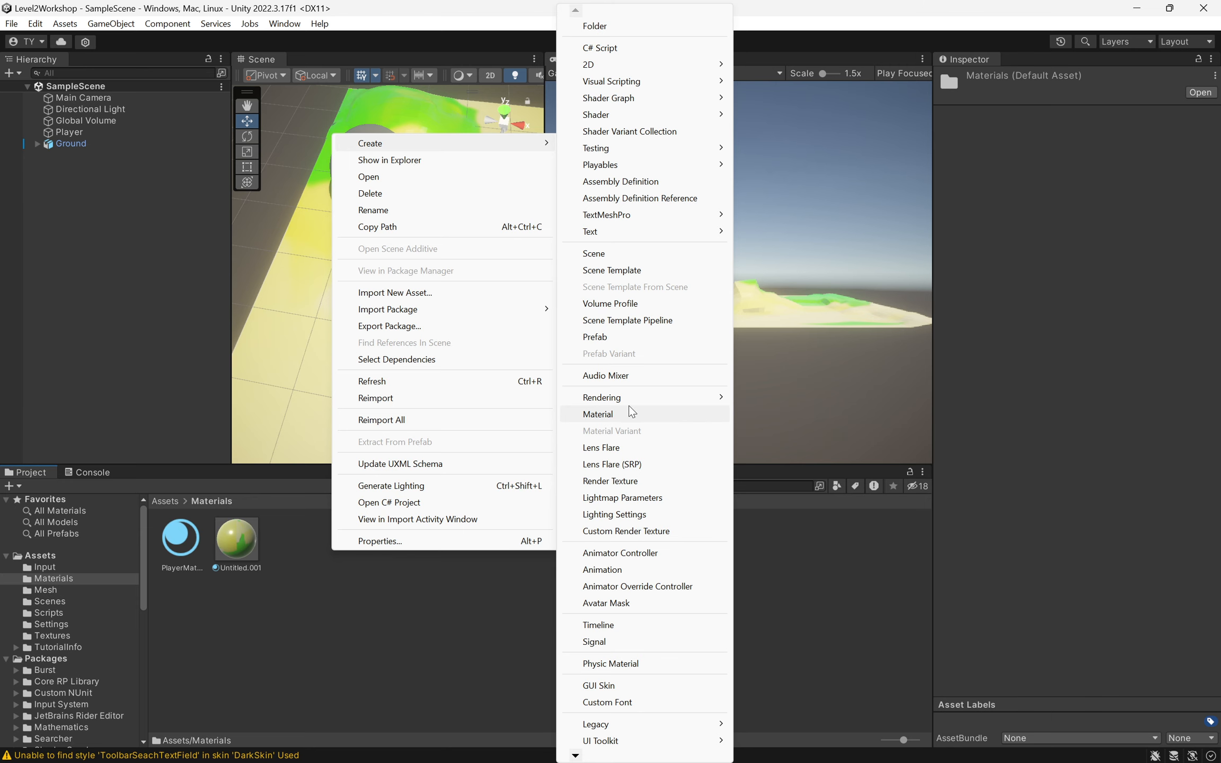
left_click(609, 414)
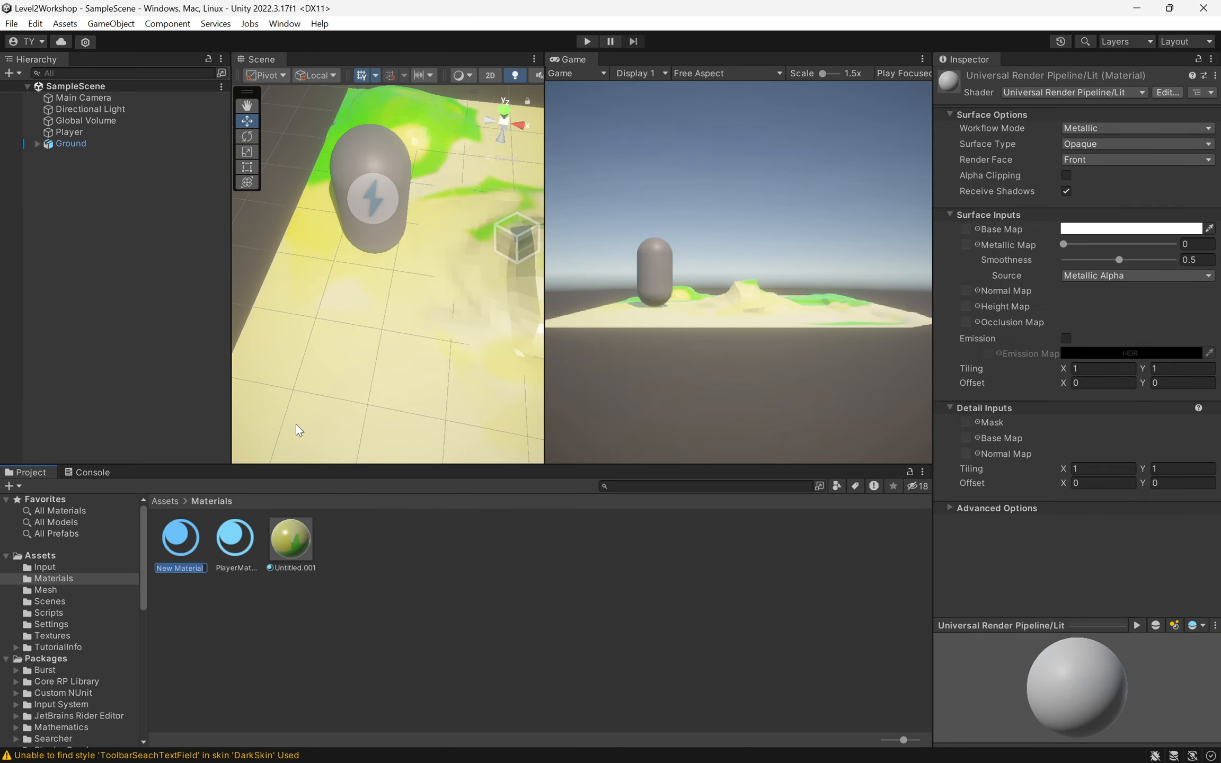
type("Tes")
key("Return")
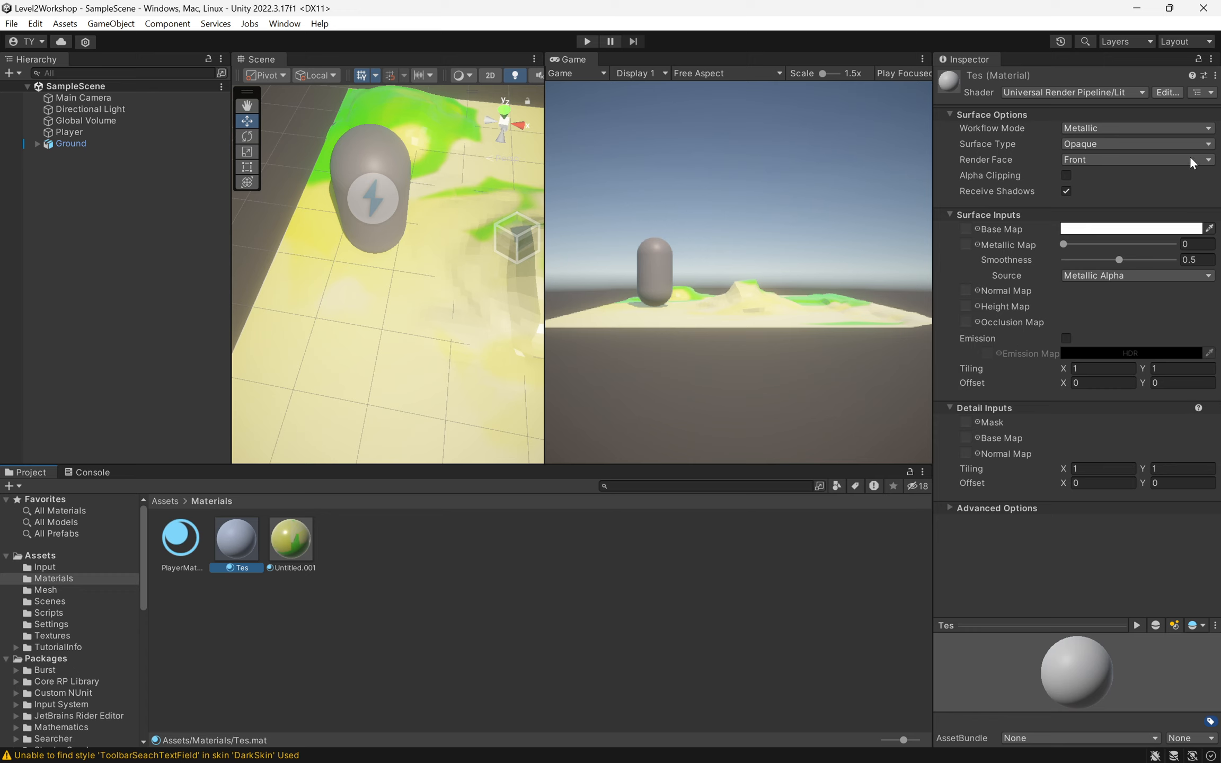
Try the Specular workflow mode on the Tes material and return it to Metallic
left_click(1092, 127)
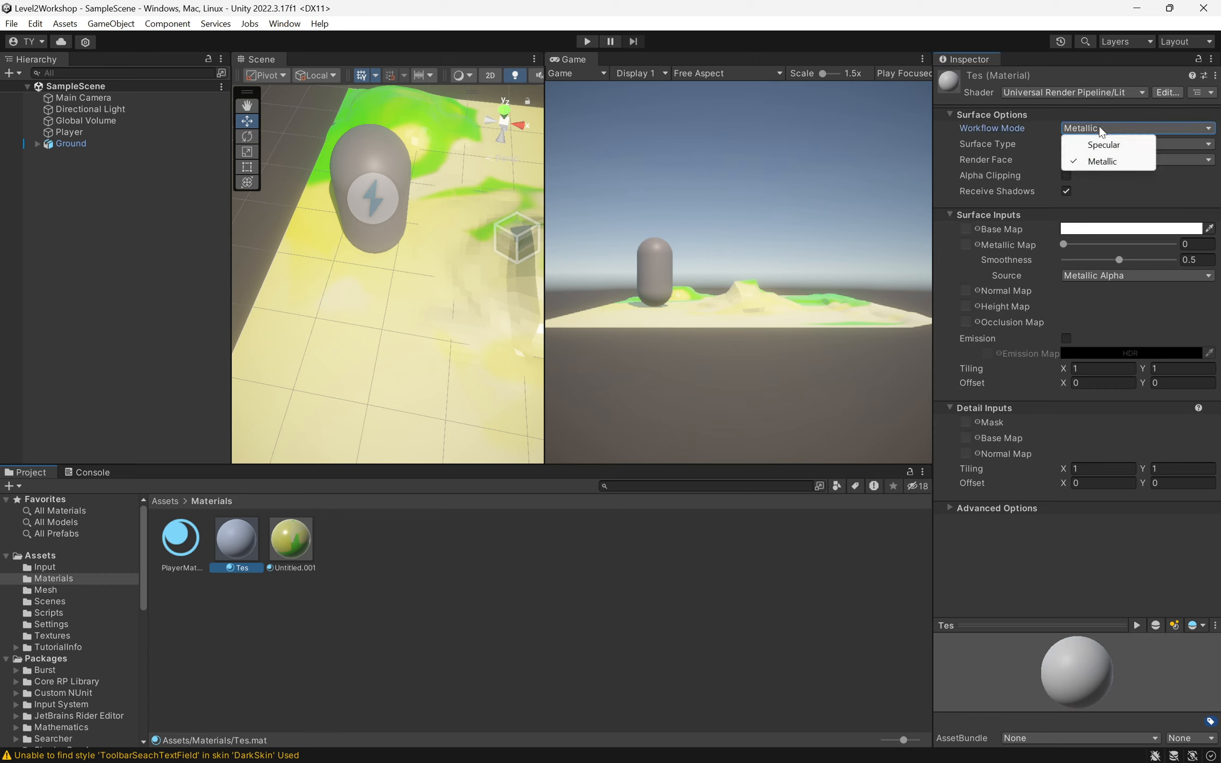
left_click(1116, 189)
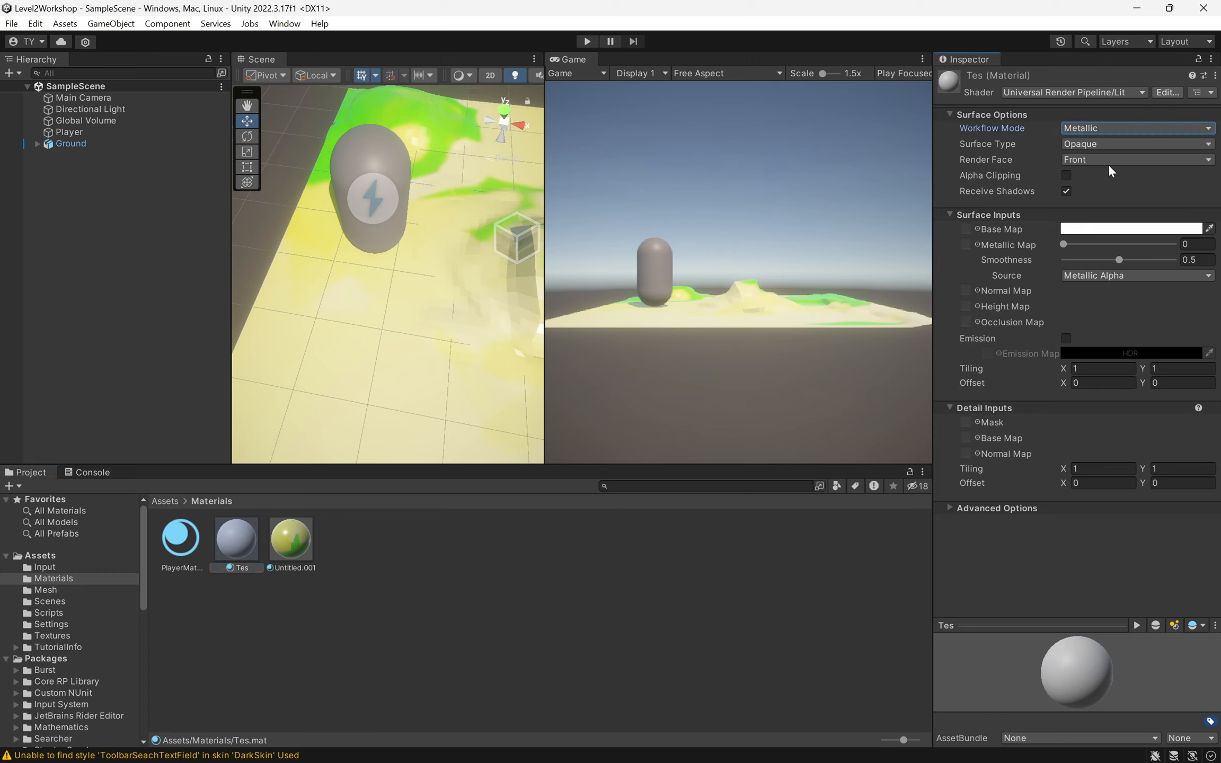
left_click(1102, 127)
left_click(1103, 144)
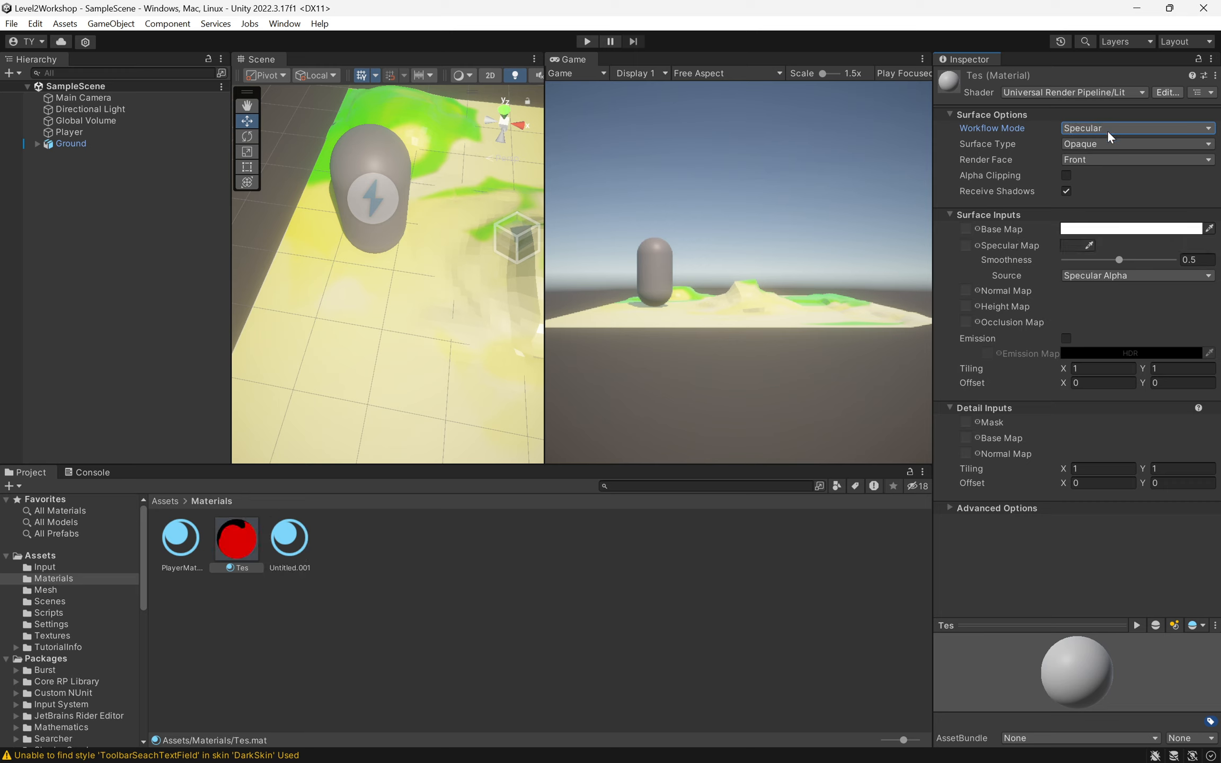
left_click(1086, 160)
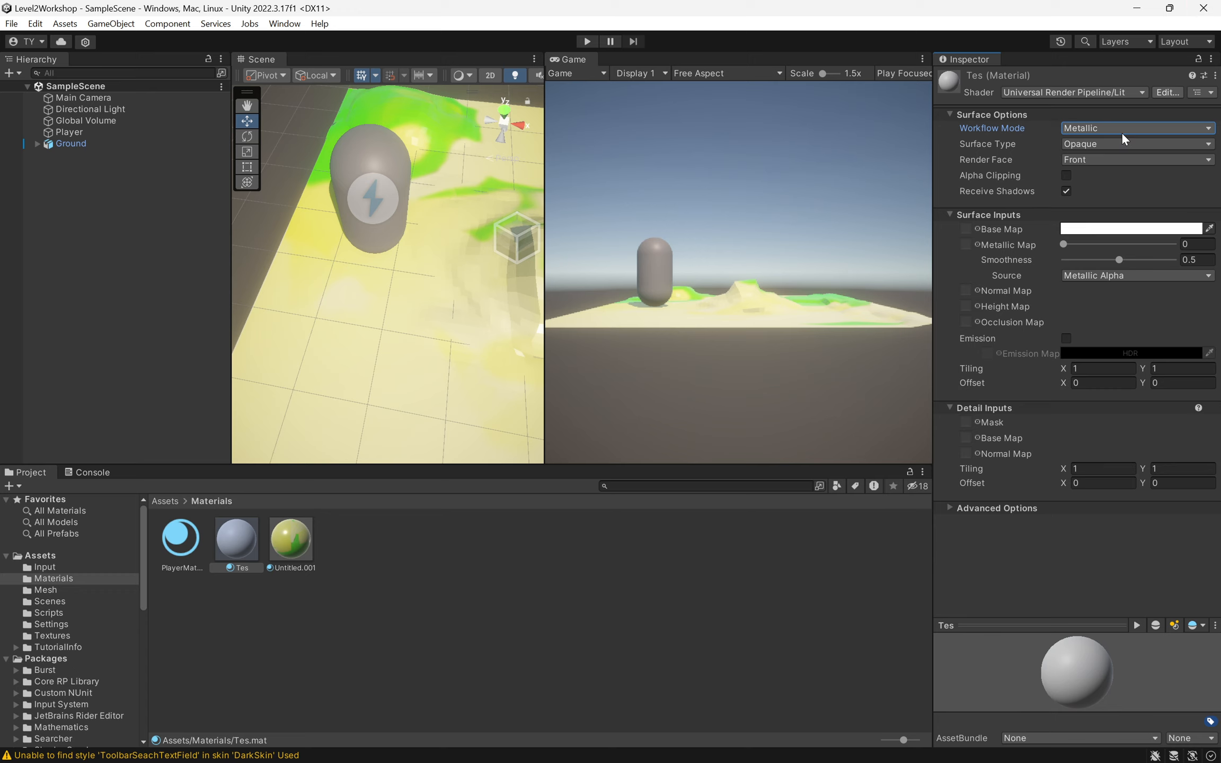
left_click(1122, 130)
left_click(1104, 144)
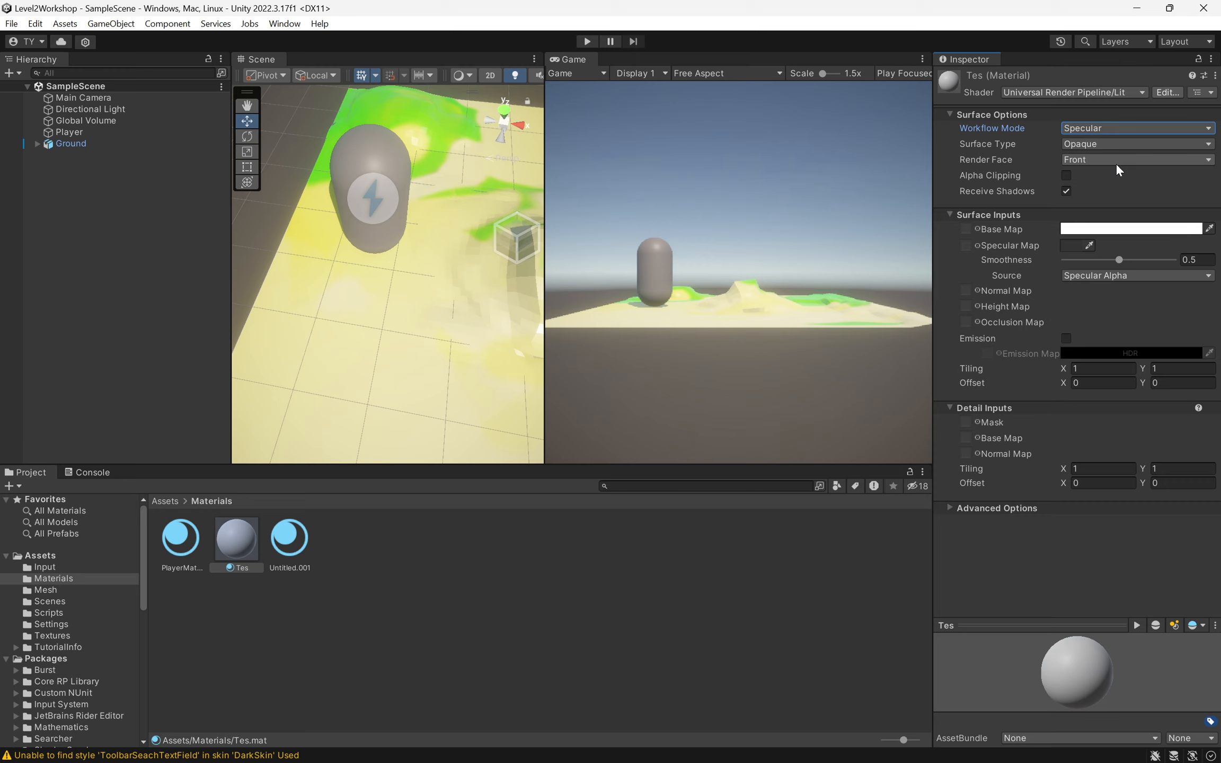
left_click(1091, 128)
left_click(1102, 161)
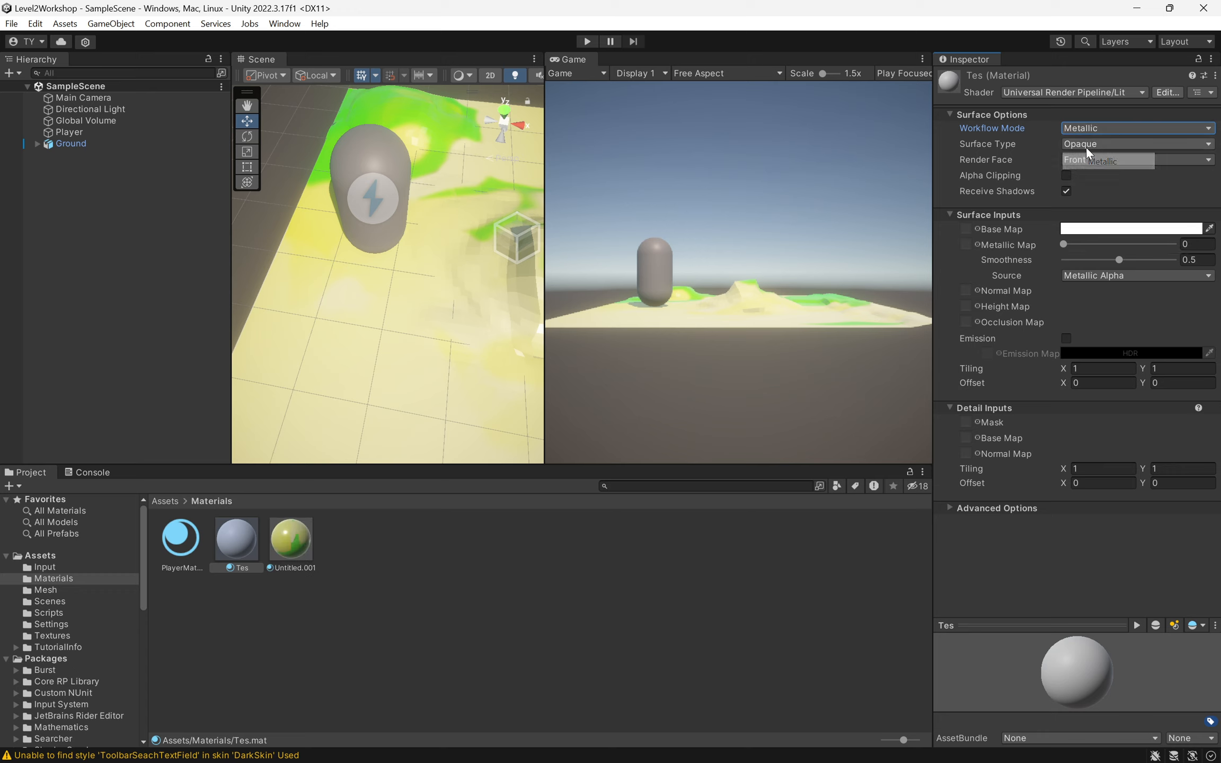
Review the Tes material's surface type and render face options, keeping Opaque and Front
left_click(1082, 145)
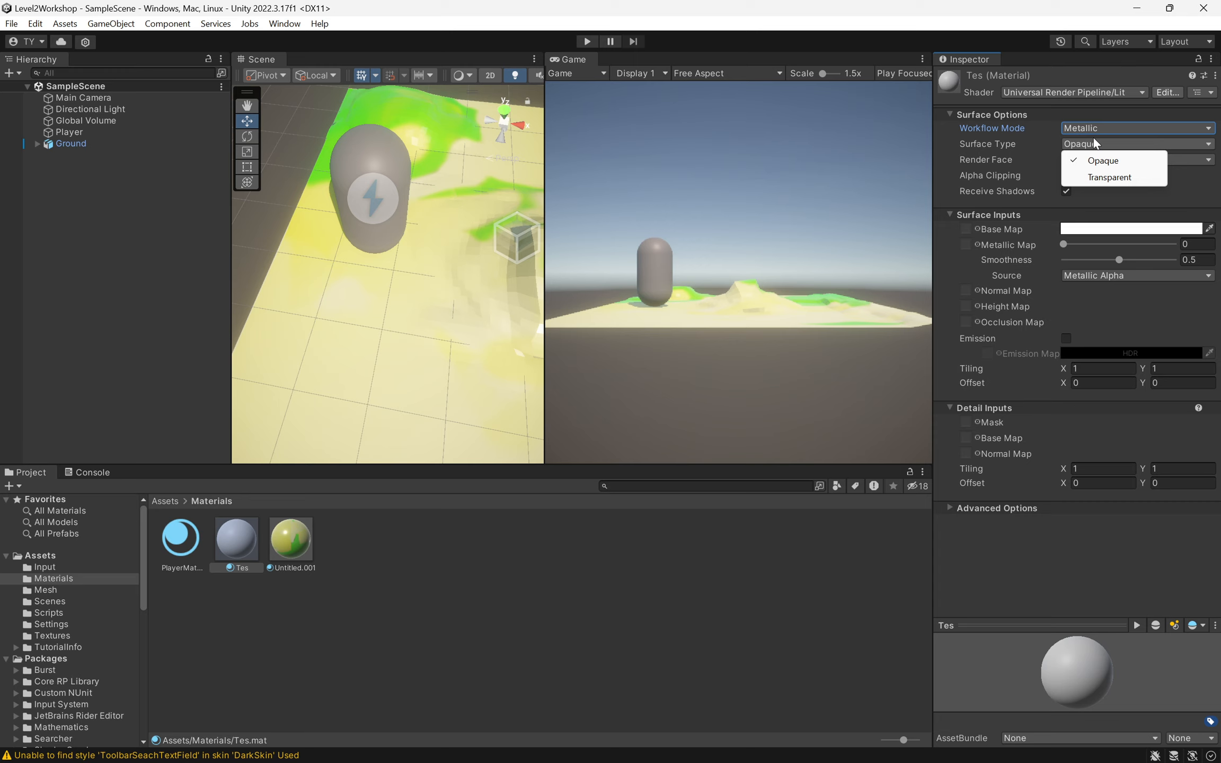
left_click(1116, 161)
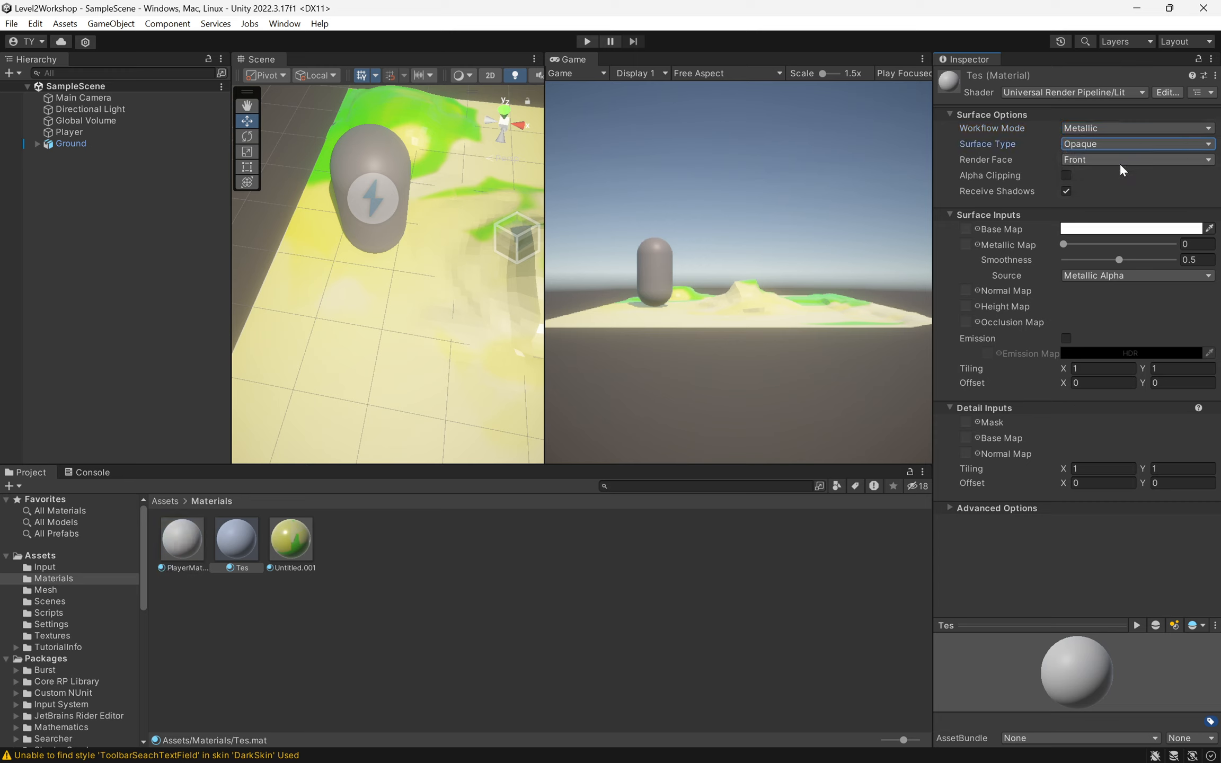
left_click(1109, 164)
left_click(1120, 157)
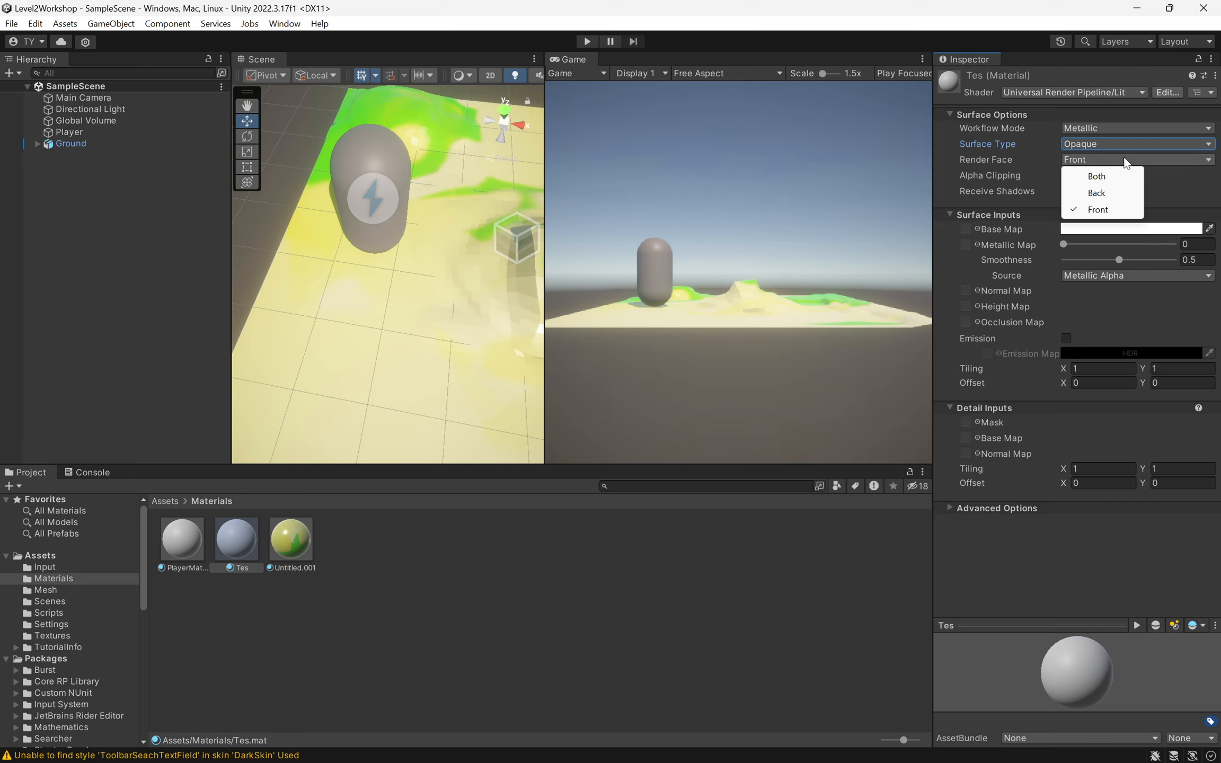
left_click(1124, 158)
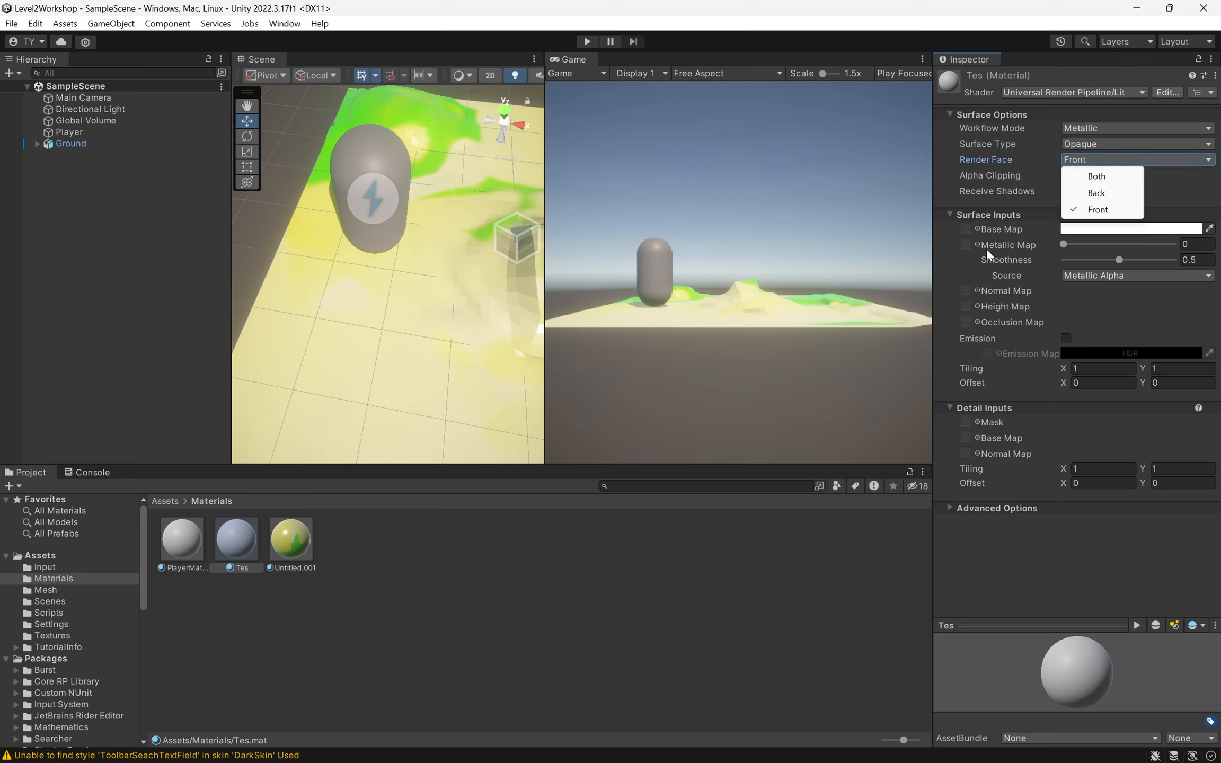
left_click(1106, 212)
Set the Tes material's base map colour to red, hexadecimal DE4C4C
left_click(1174, 231)
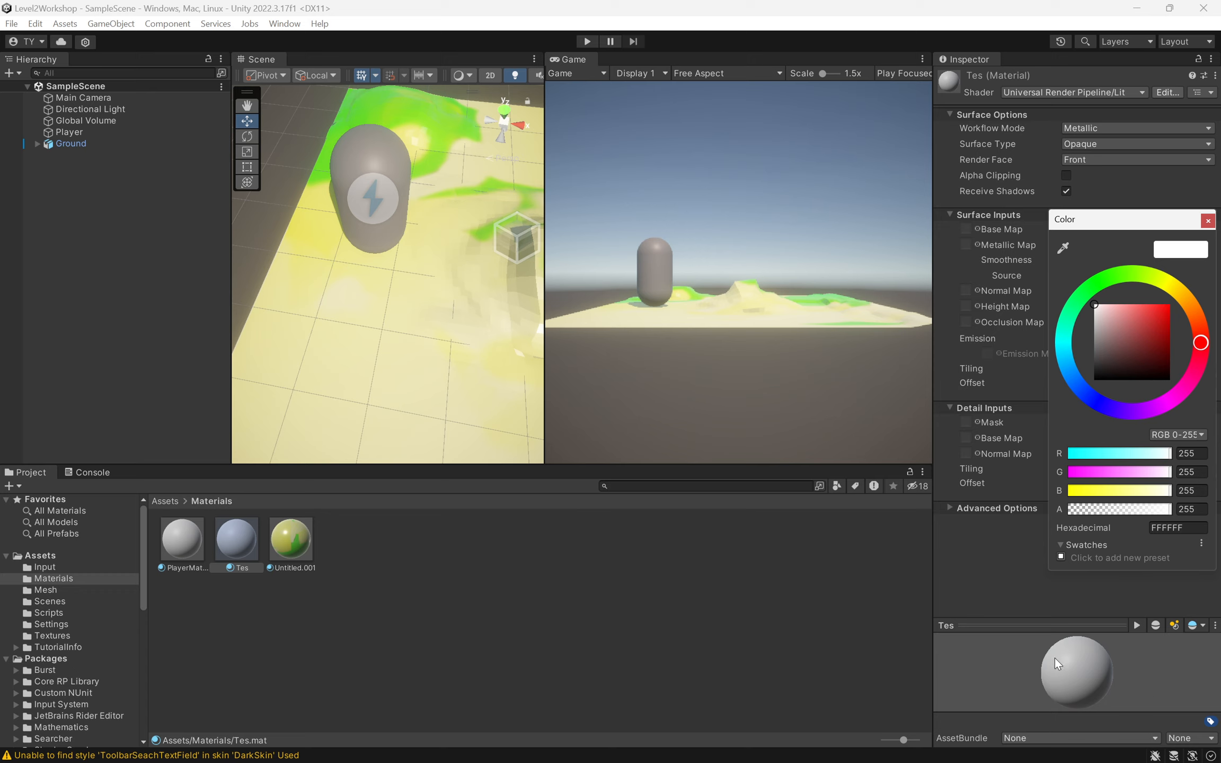
mouse_move(1124, 360)
left_mouse_down()
mouse_move(1119, 318)
mouse_move(1144, 312)
left_mouse_up()
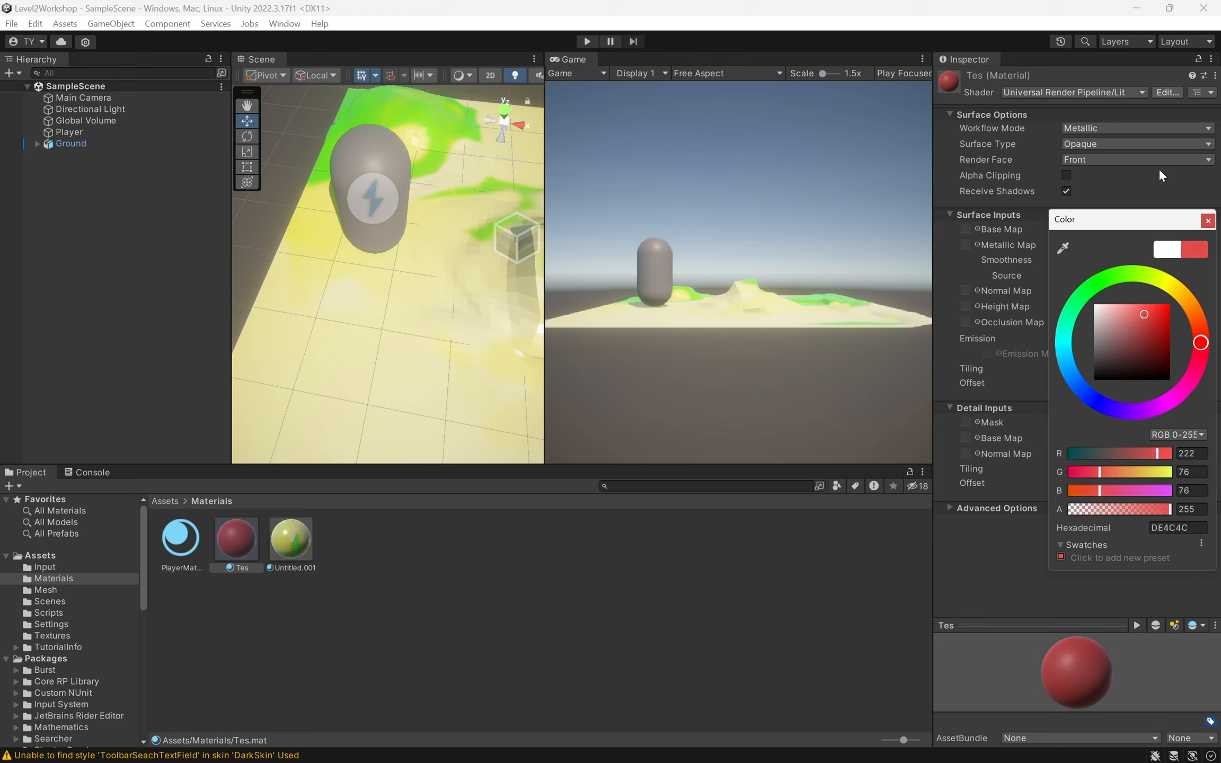
left_click(1122, 177)
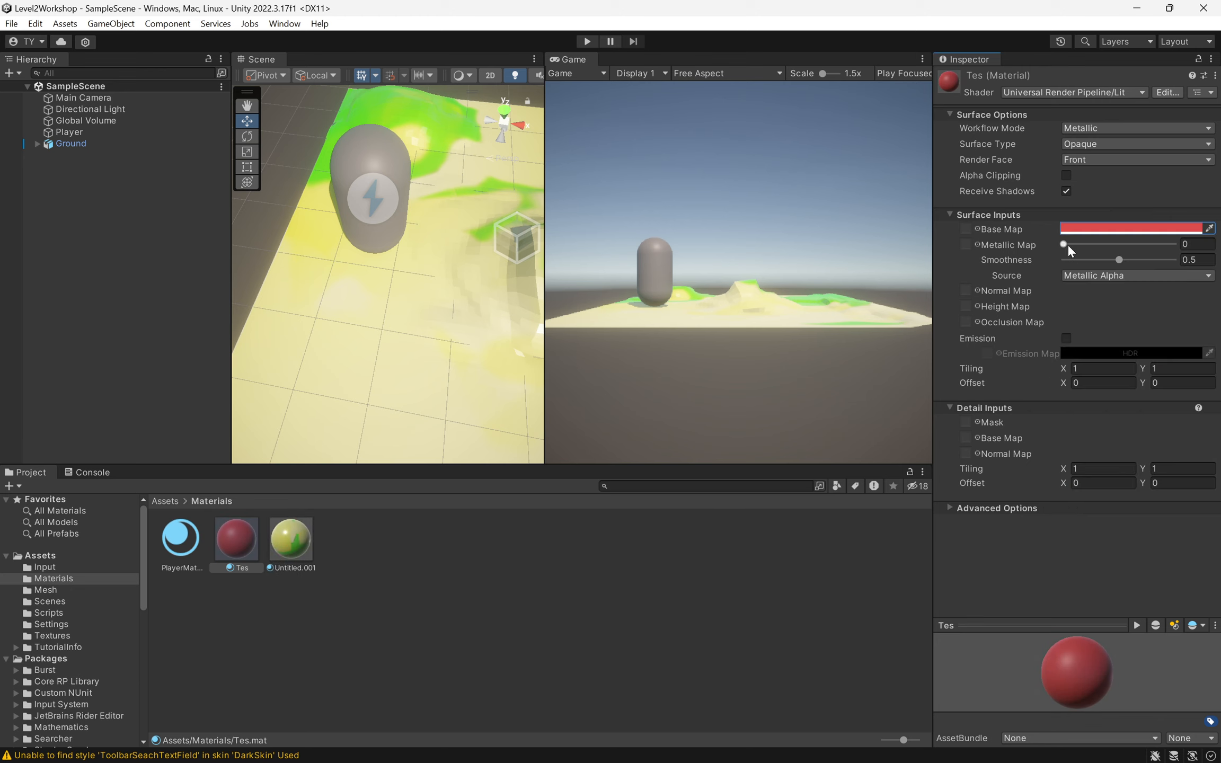
Try the Tes material with metallic at about 0.73, return it to 0, and test smoothness at 1 and 0
left_click_drag(1068, 247, 1142, 244)
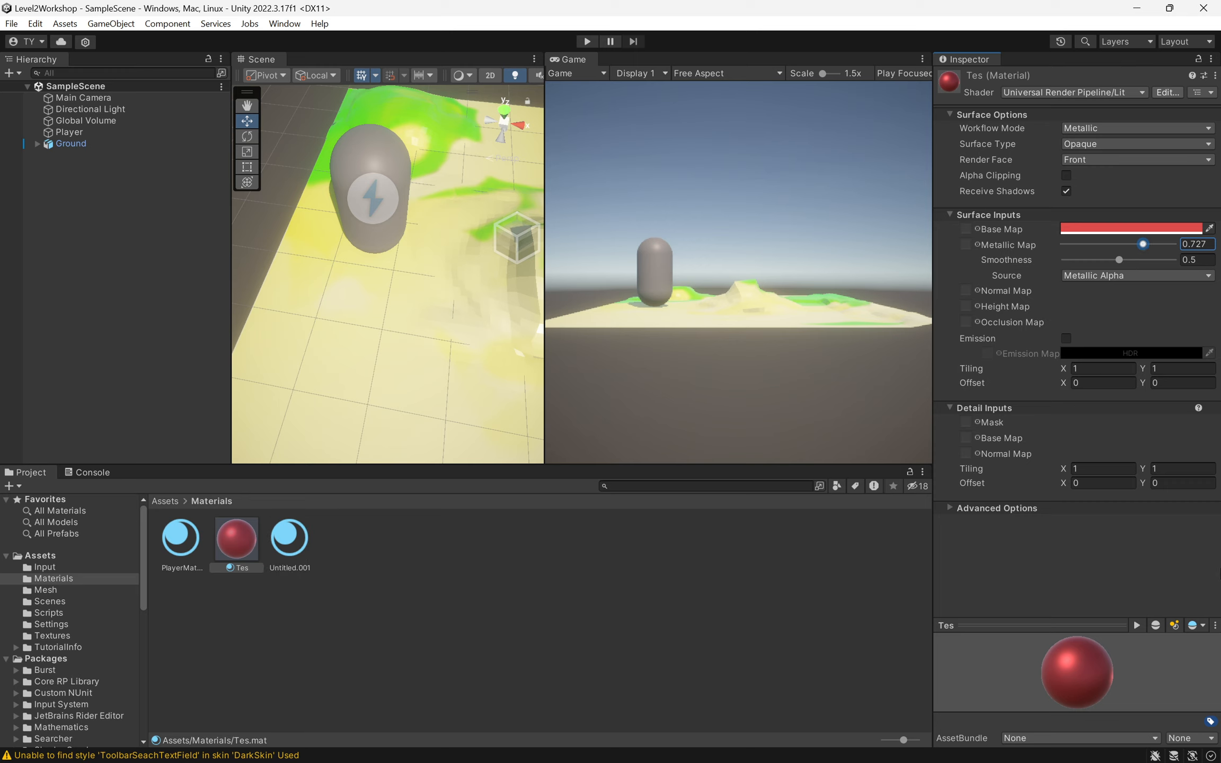
left_click_drag(1143, 244, 1024, 259)
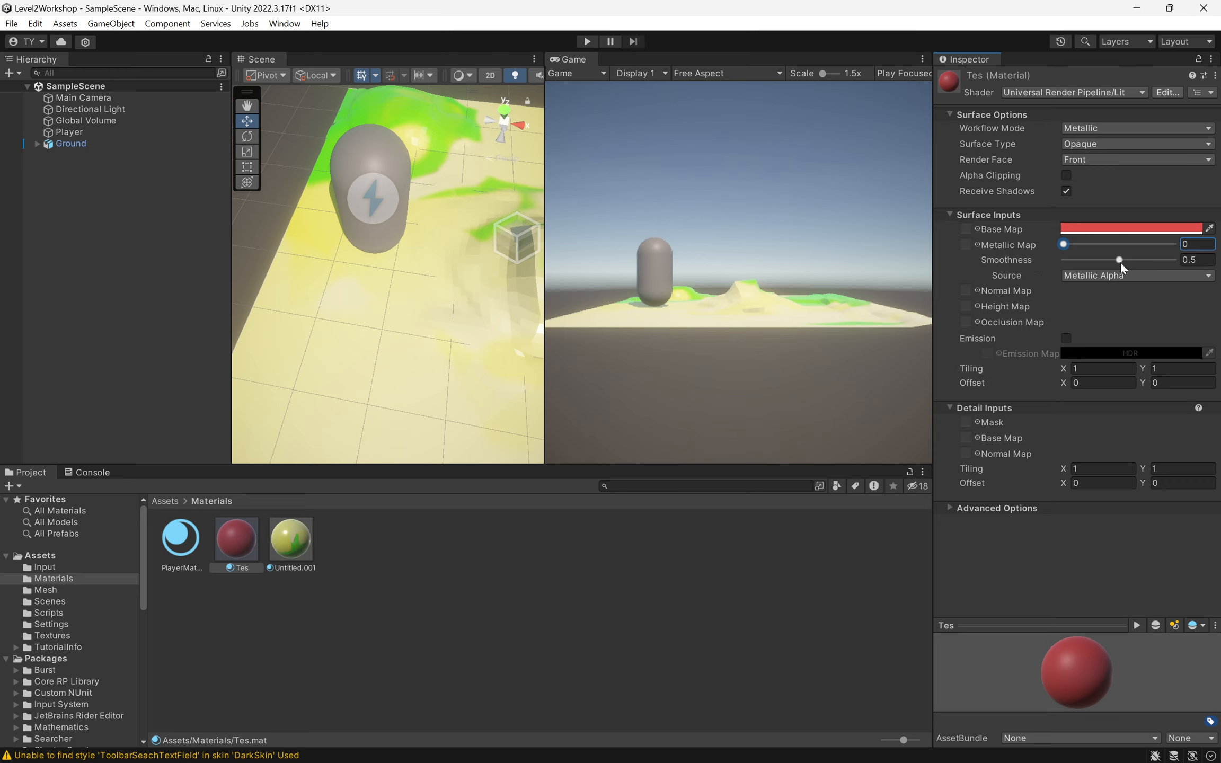
left_click_drag(1119, 259, 1181, 261)
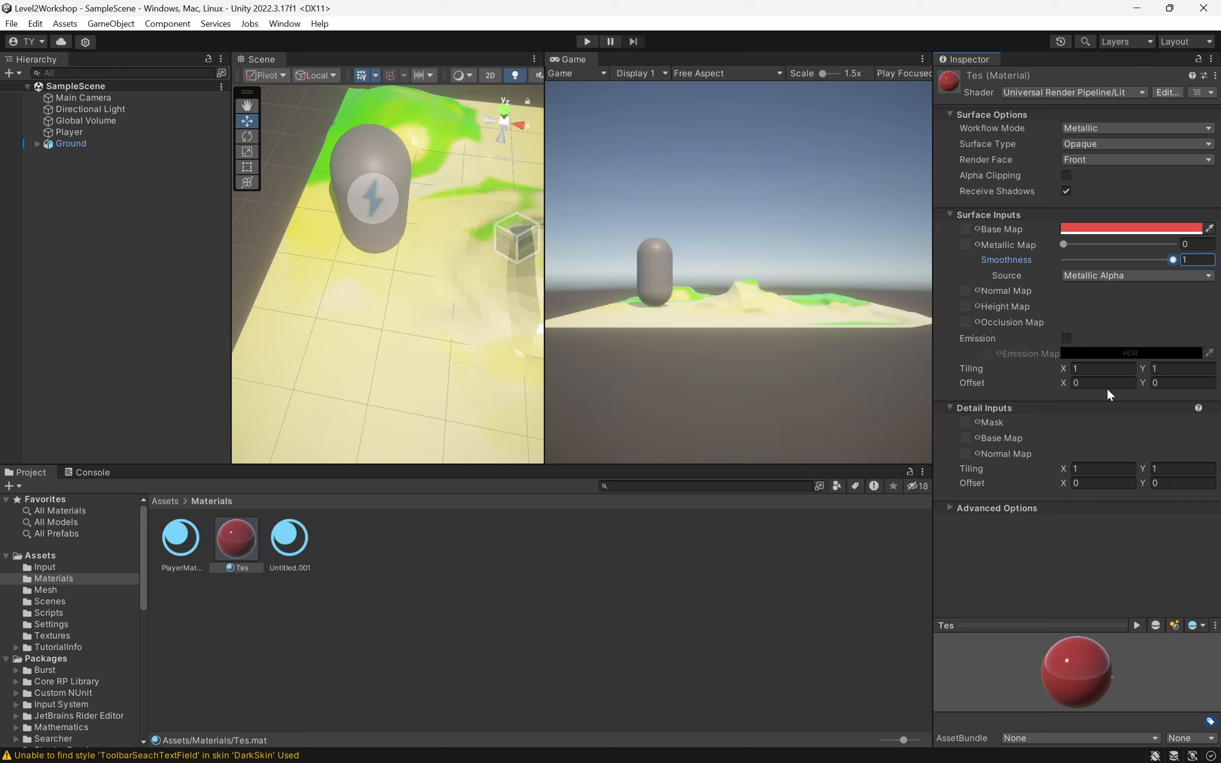
left_click_drag(1172, 260, 1023, 274)
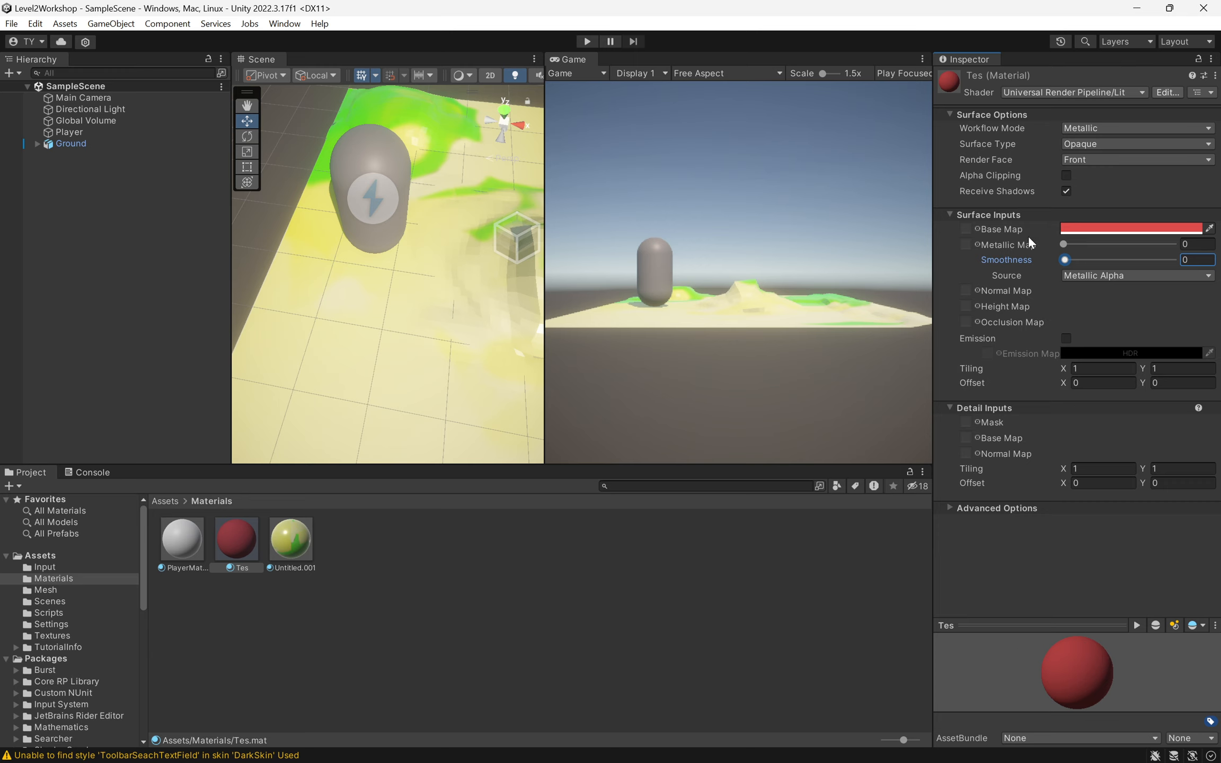
Set the Tes material's smoothness to about 0.763, keeping Metallic Alpha as the source and metallic at 0
left_click_drag(1065, 260, 1148, 262)
left_click(1125, 277)
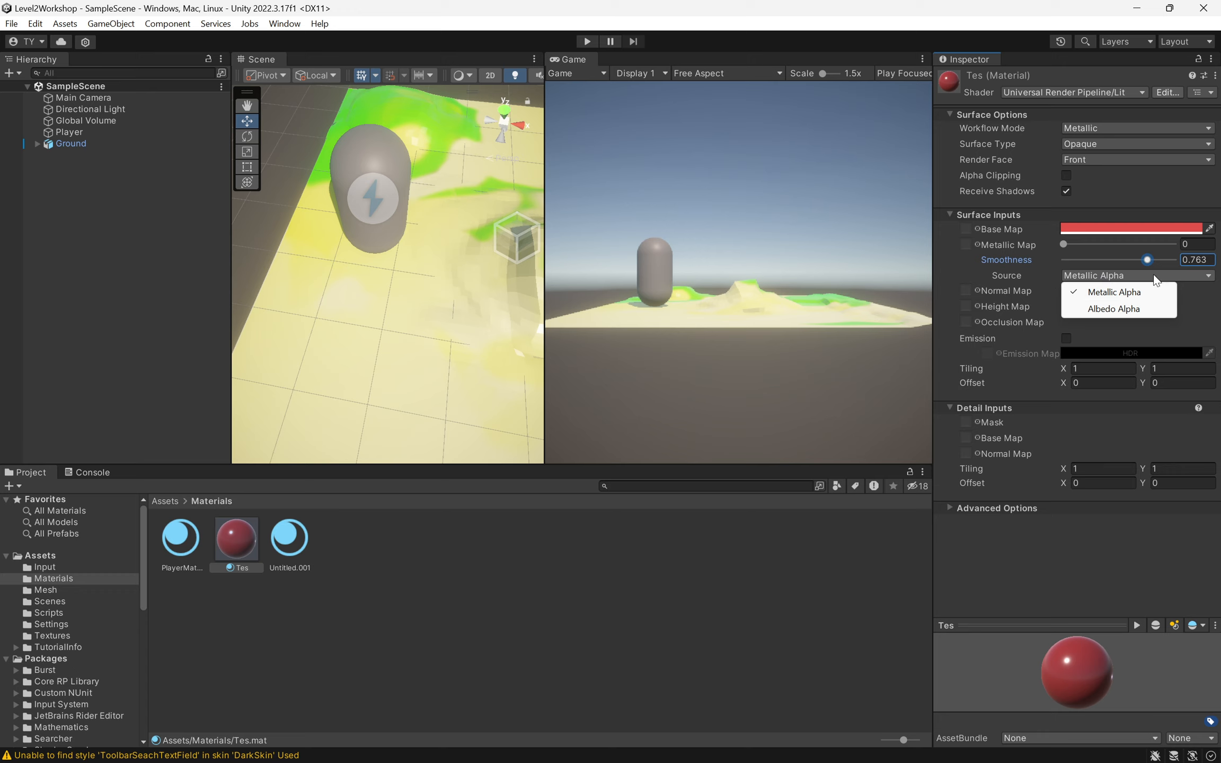
left_click(1015, 397)
mouse_move(1064, 246)
left_mouse_down()
mouse_move(1091, 246)
mouse_move(1055, 247)
left_mouse_up()
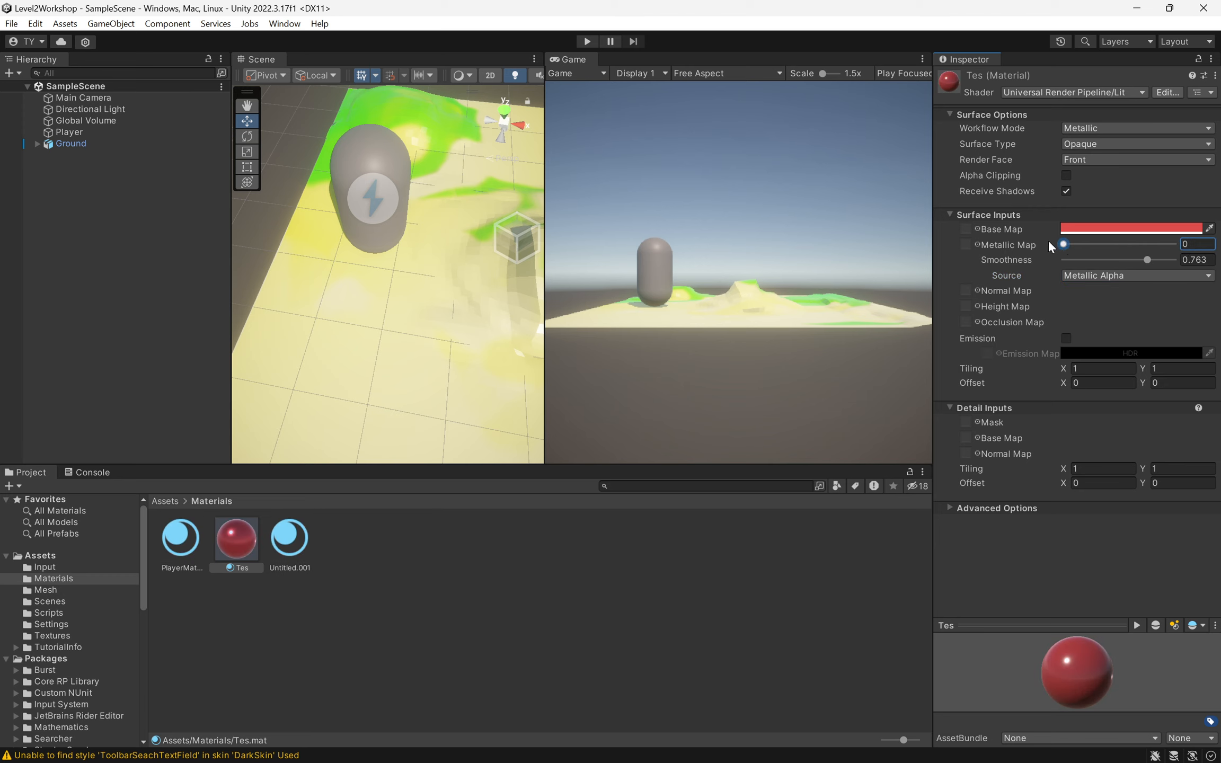
Assign the Tes material to Element 0 of the Player's Mesh Renderer
left_click(69, 132)
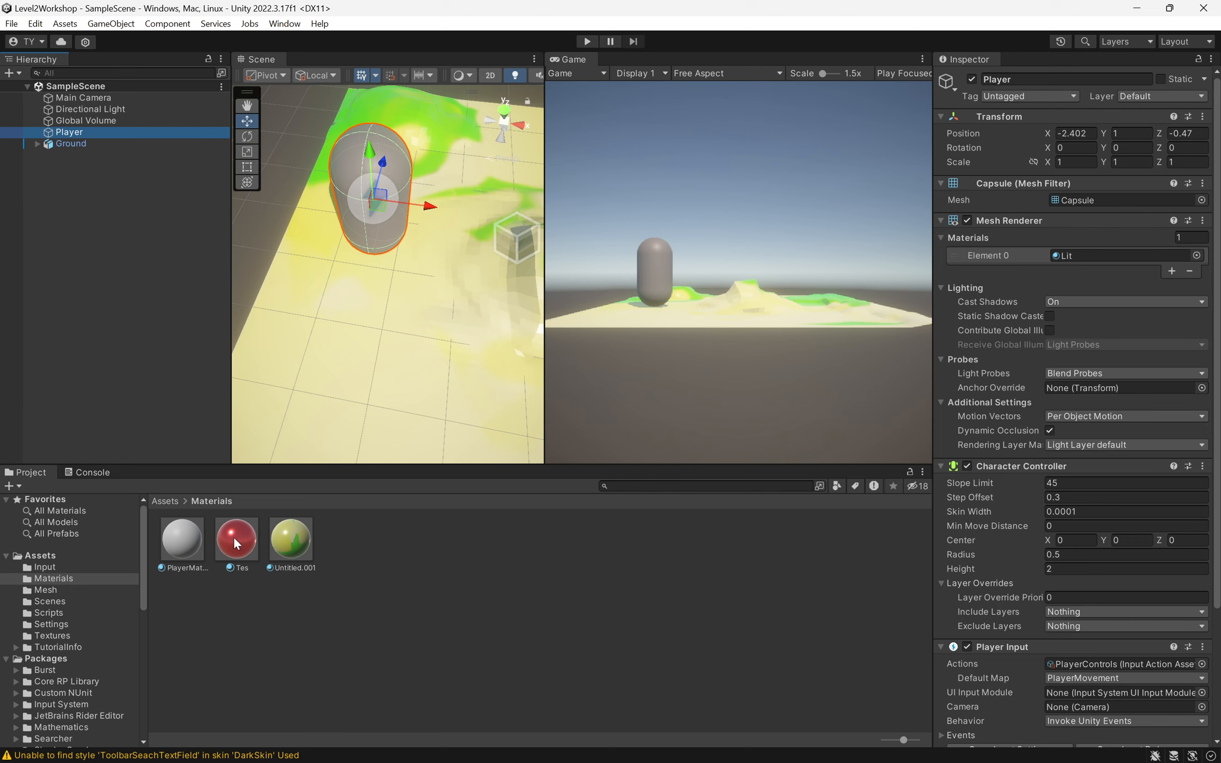
left_click_drag(233, 536, 1095, 257)
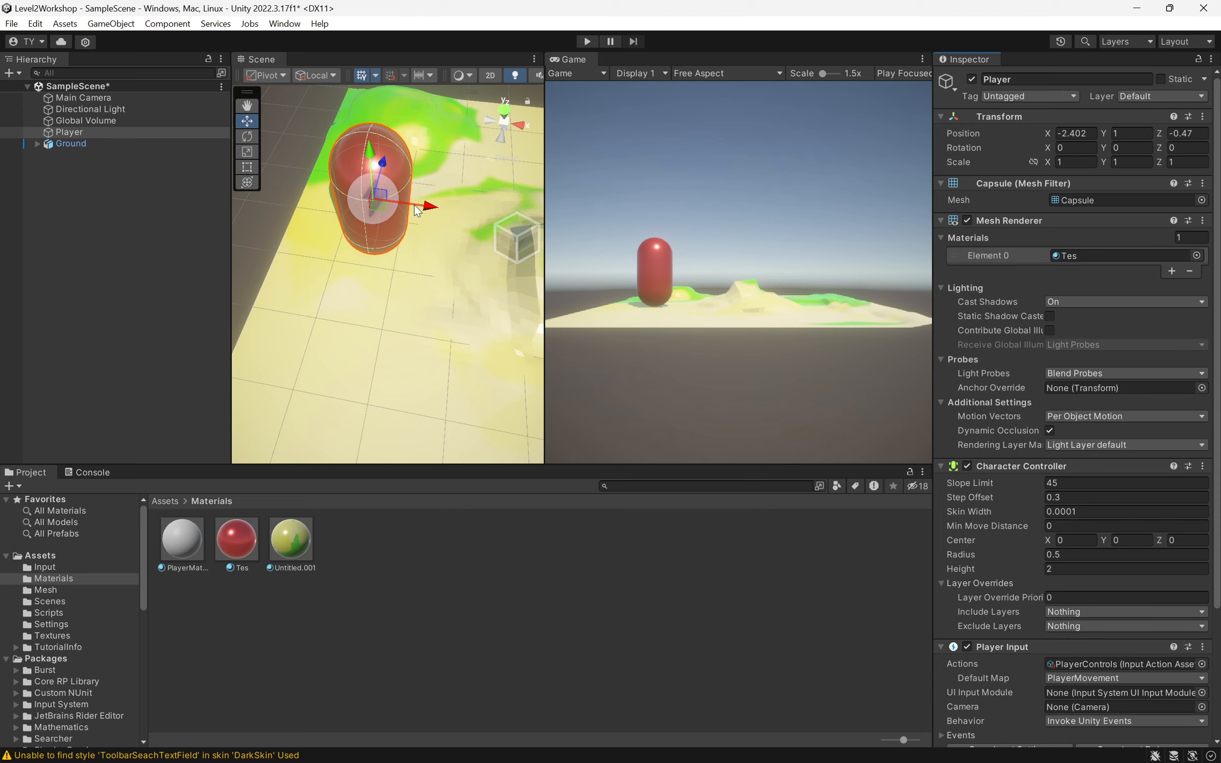
Switch to the slide presentation and advance from the Materials slide to the Textures slide
key("alt+Tab")
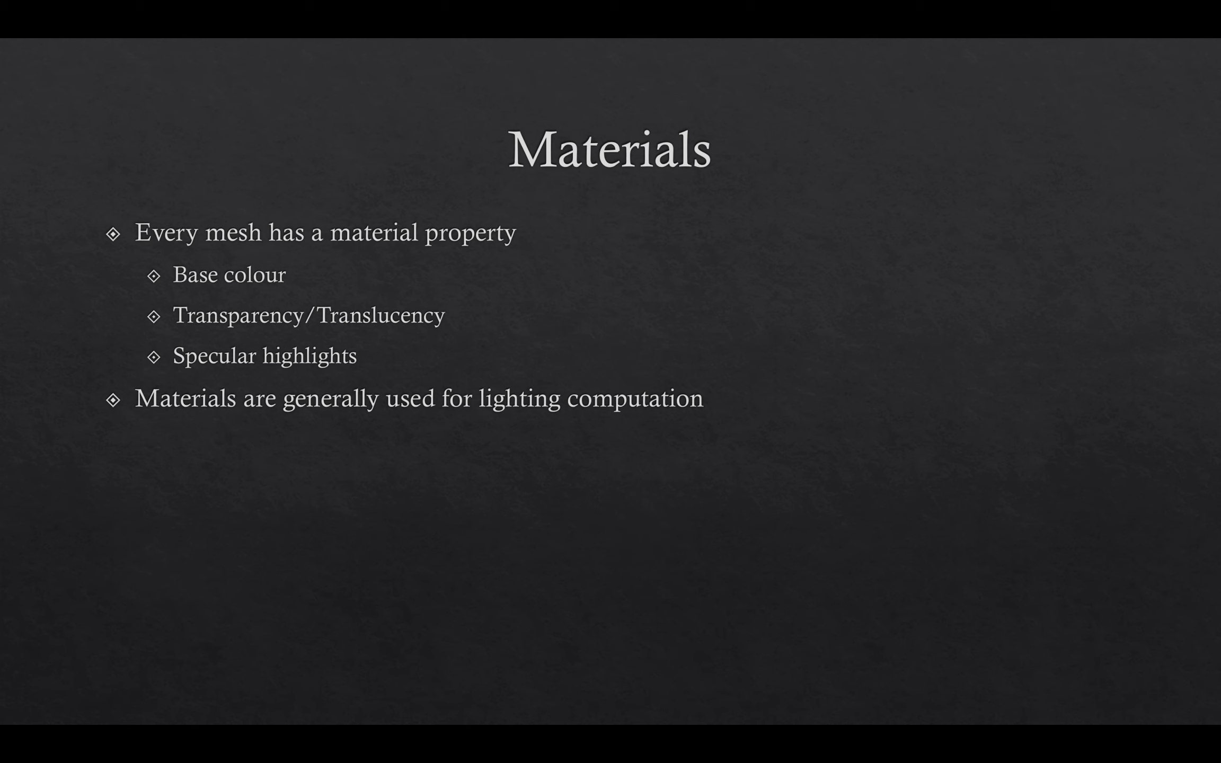
key("Right")
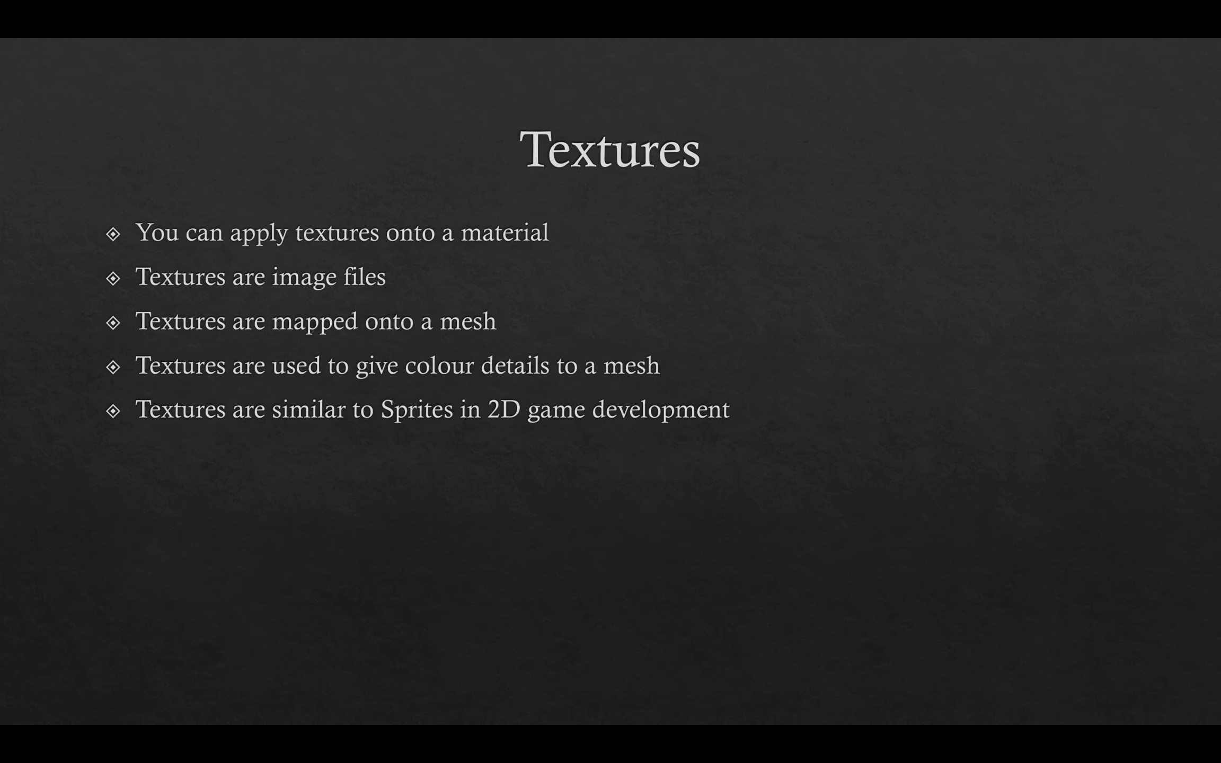